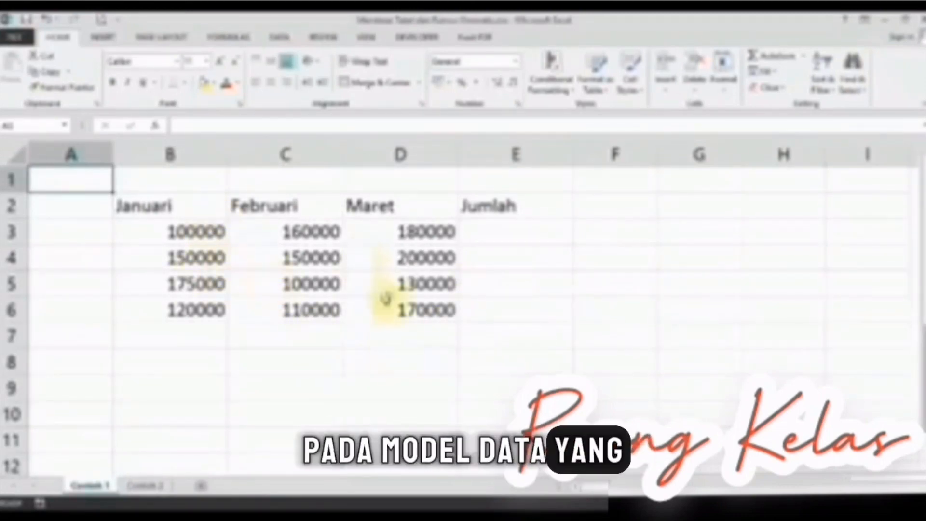
pyautogui.click(370, 360)
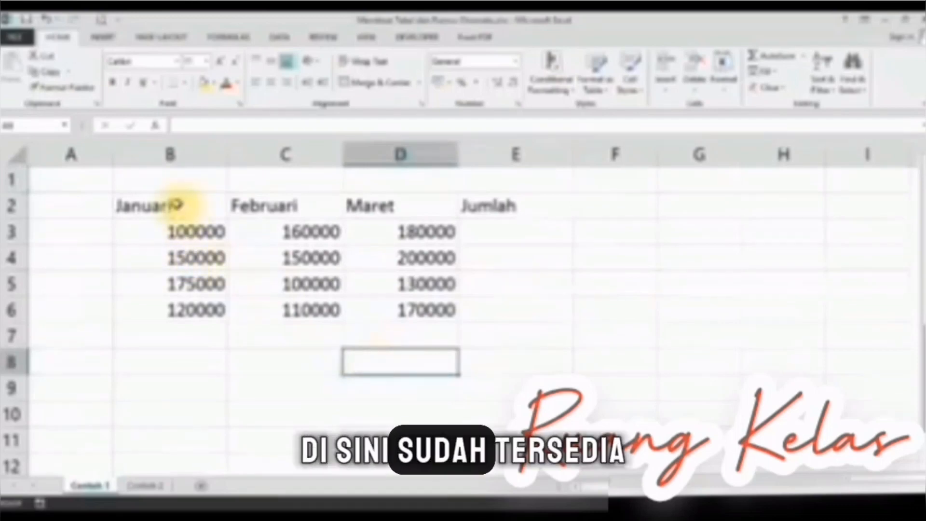
pyautogui.click(177, 205)
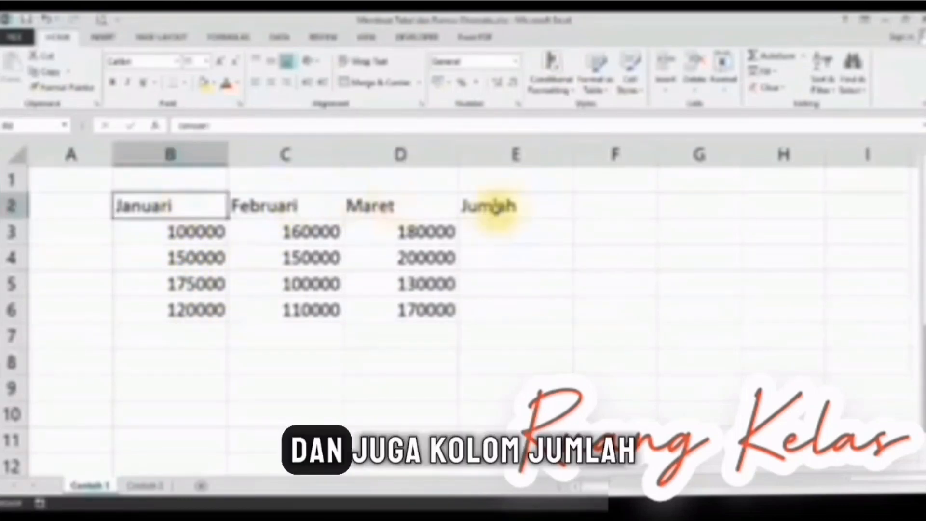
pyautogui.click(497, 212)
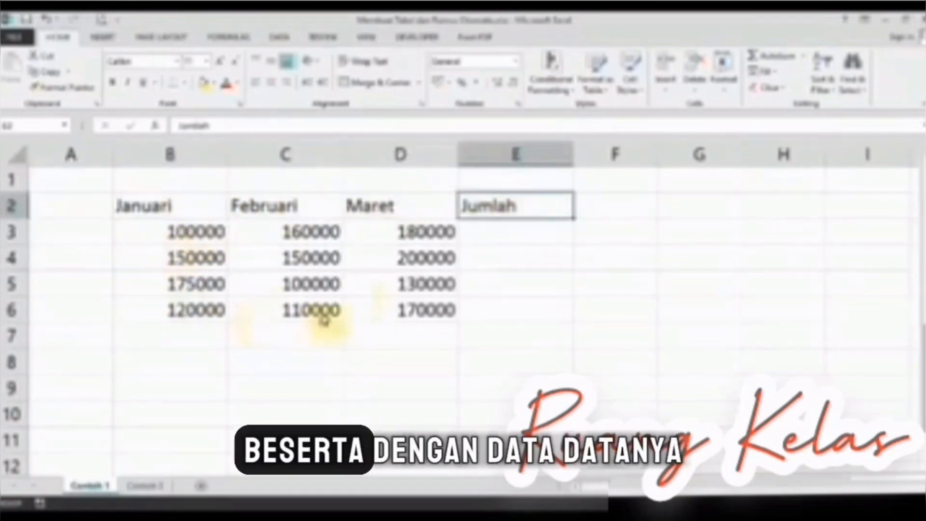
pyautogui.click(408, 359)
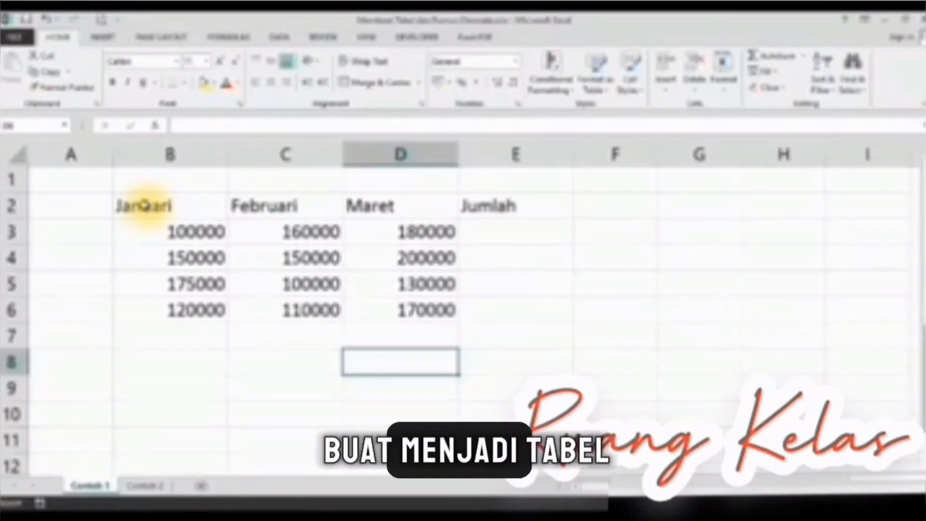
# - Convert the monthly data in B2:E6, from Januari to Jumlah, into a table with headers
pyautogui.click(144, 207)
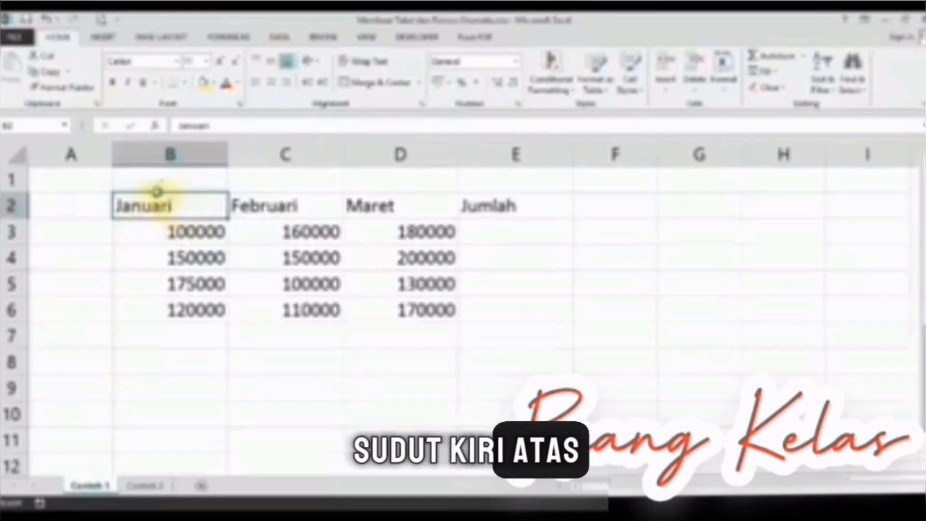
pyautogui.click(102, 35)
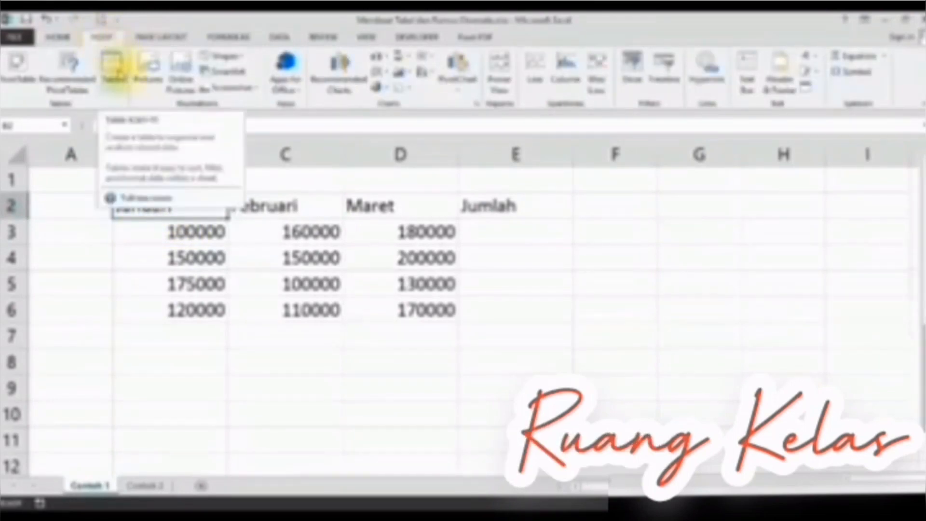
pyautogui.click(112, 68)
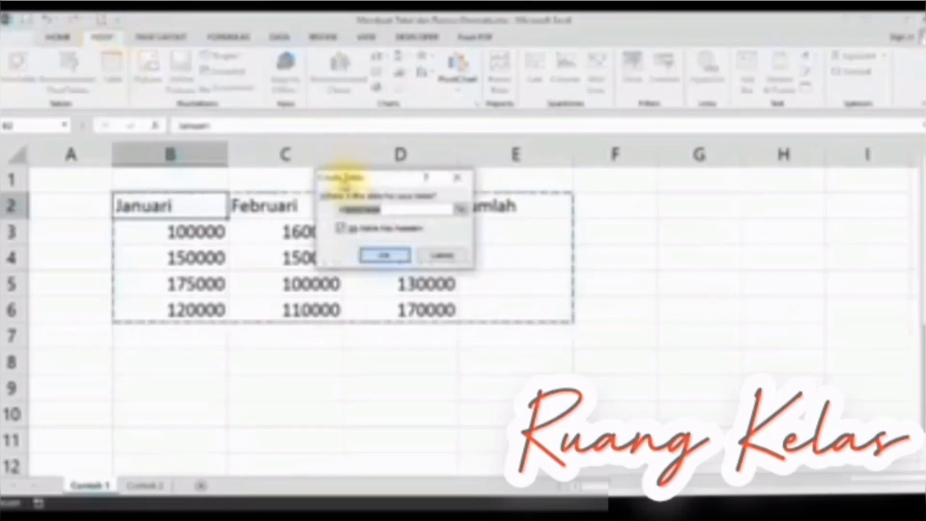
pyautogui.moveTo(348, 184); pyautogui.dragTo(675, 303)
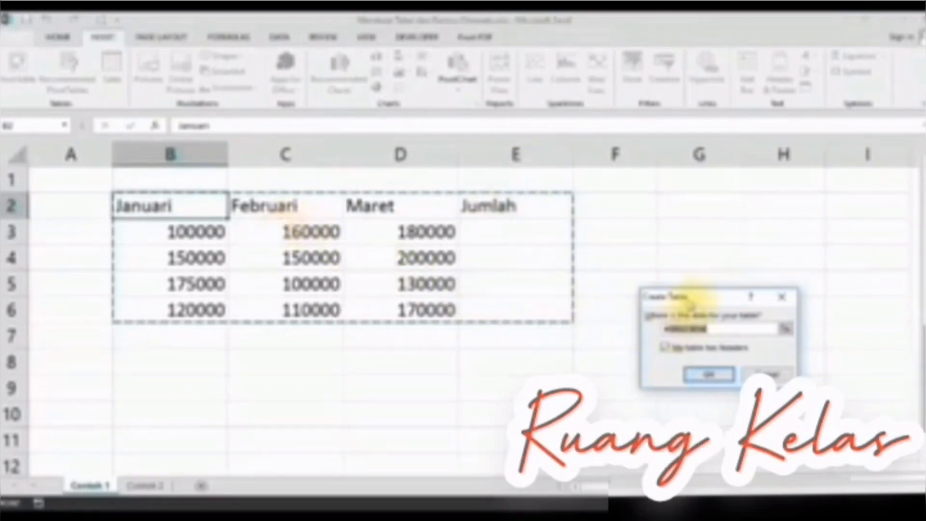
pyautogui.moveTo(690, 304); pyautogui.dragTo(632, 214)
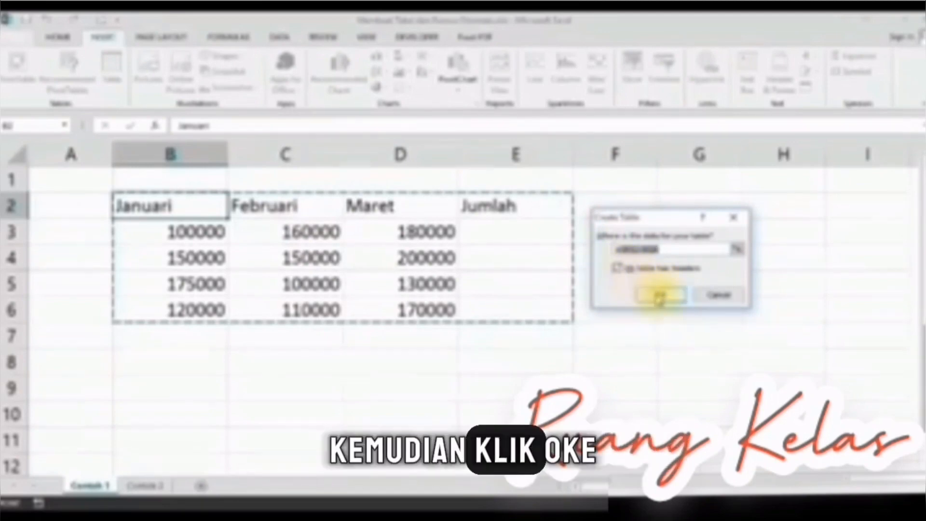
pyautogui.click(660, 297)
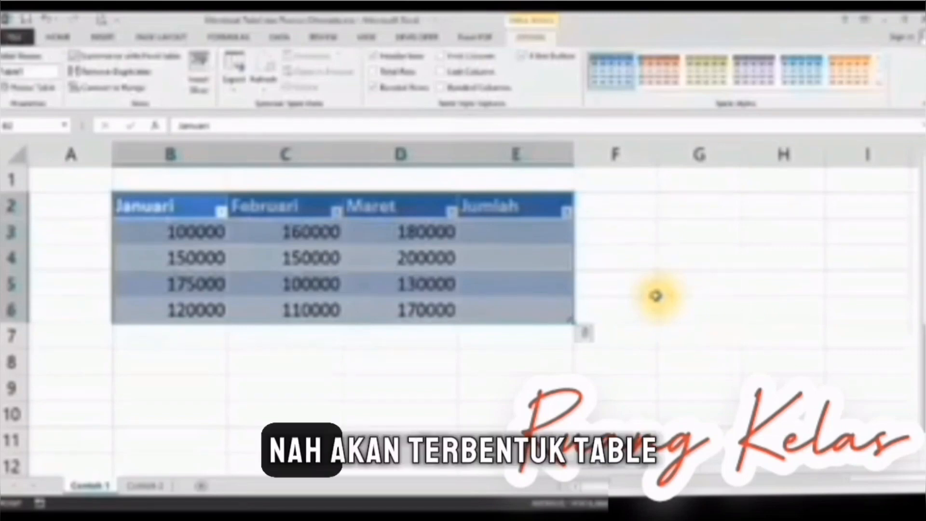
# - Restyle the monthly table with the blue style from the first row of the Medium group
pyautogui.click(513, 357)
pyautogui.click(217, 300)
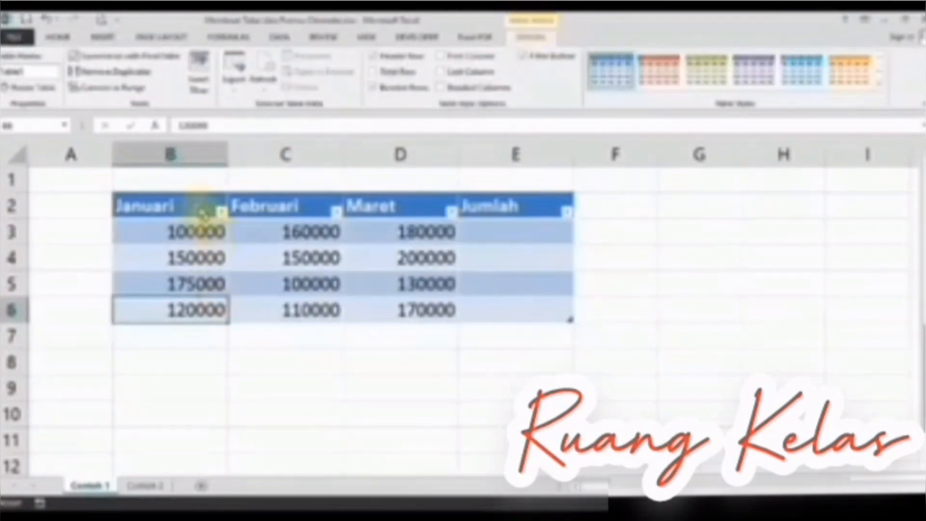
pyautogui.click(198, 205)
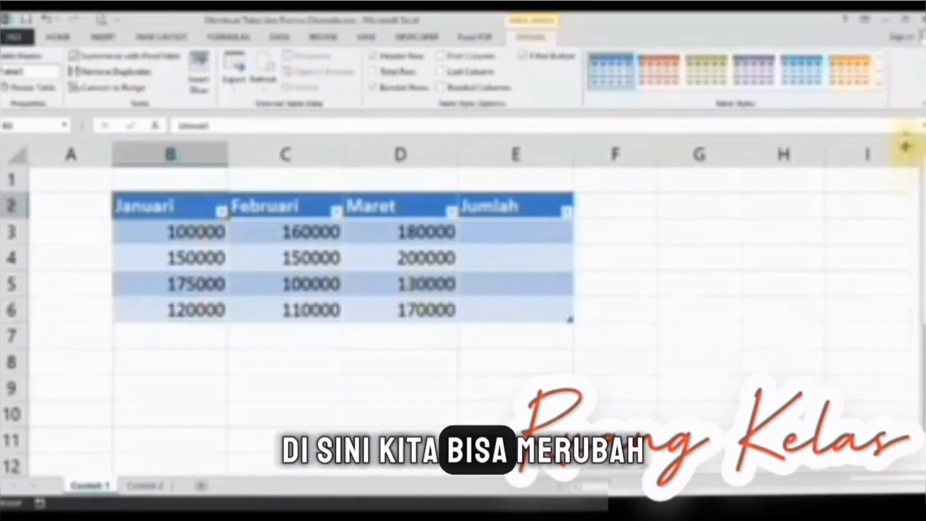
pyautogui.click(879, 84)
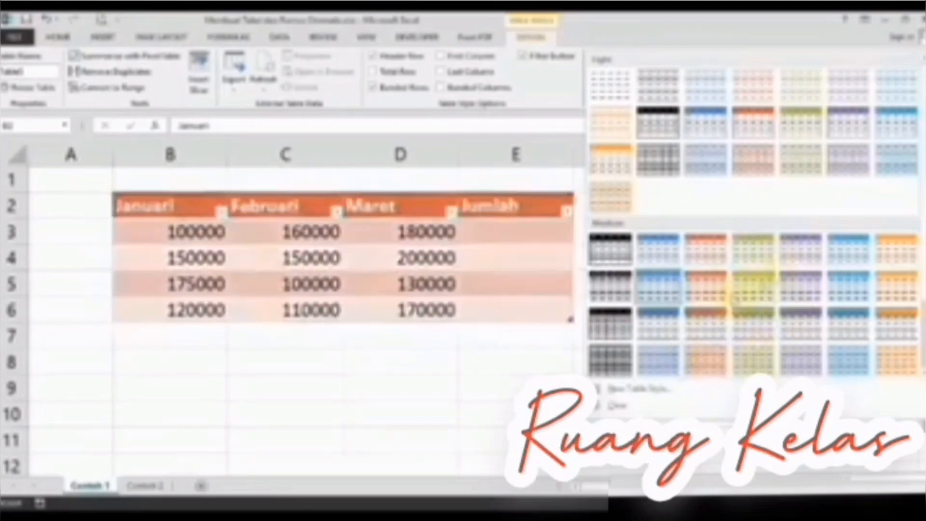
pyautogui.click(660, 258)
pyautogui.click(625, 293)
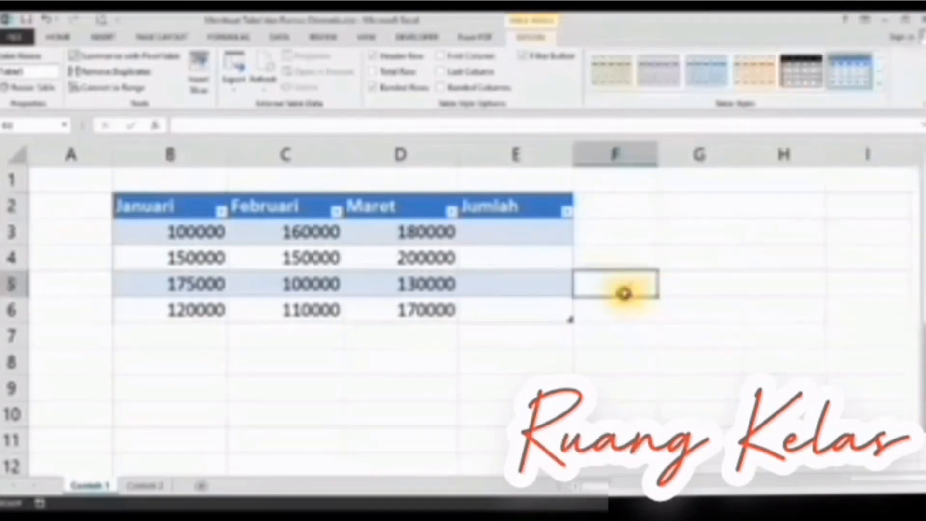
# - Fill the Jumlah column with an AutoSum of each row's Januari to Maret values, starting in E3
pyautogui.click(516, 234)
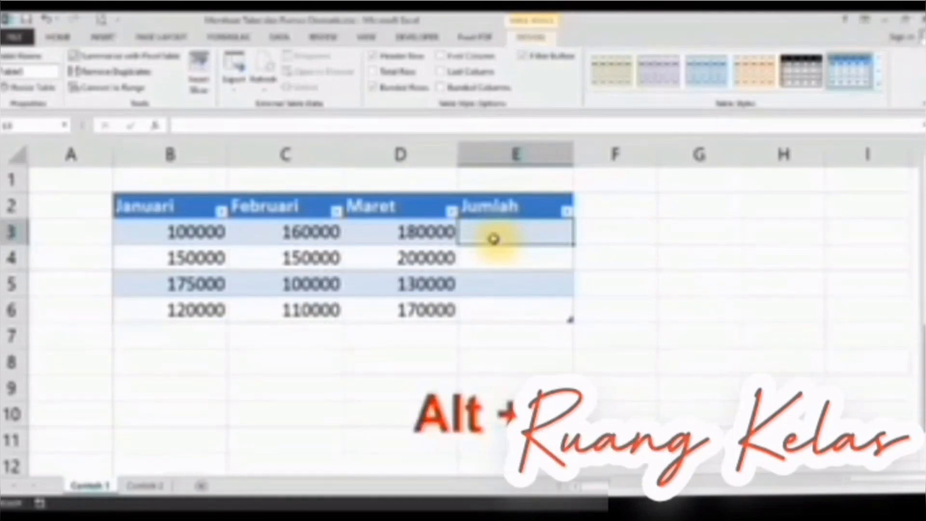
pyautogui.hotkey('alt', '=')
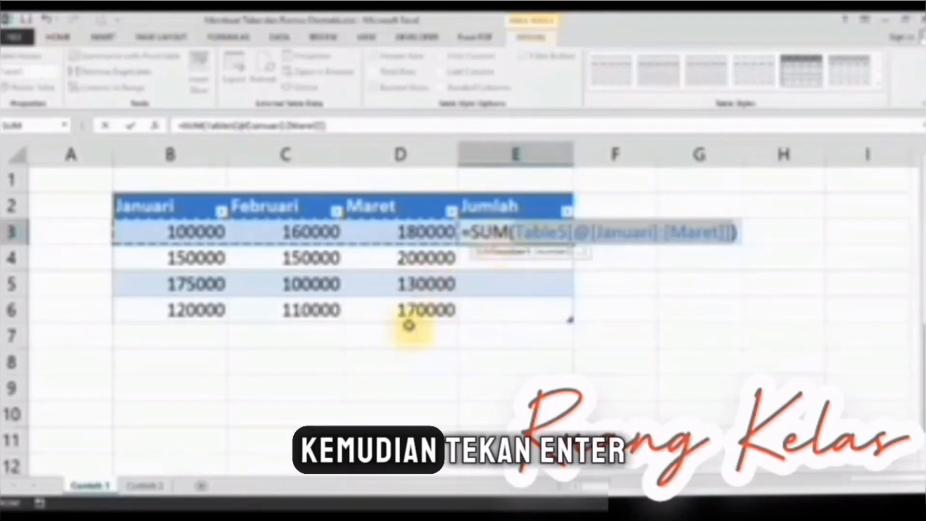
pyautogui.press('Return')
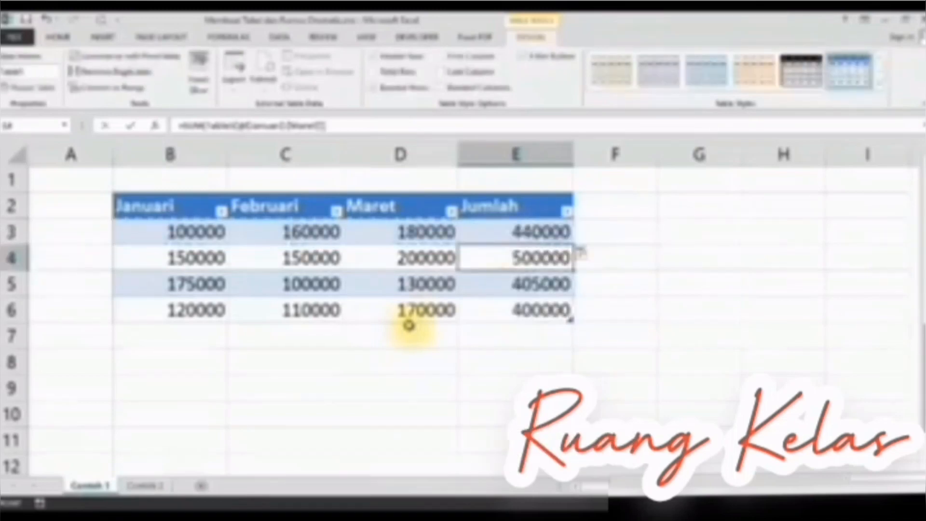
# - Examine the automatically filled formulas and sums in the Jumlah column, cells E3 to E6
pyautogui.click(481, 387)
pyautogui.click(536, 258)
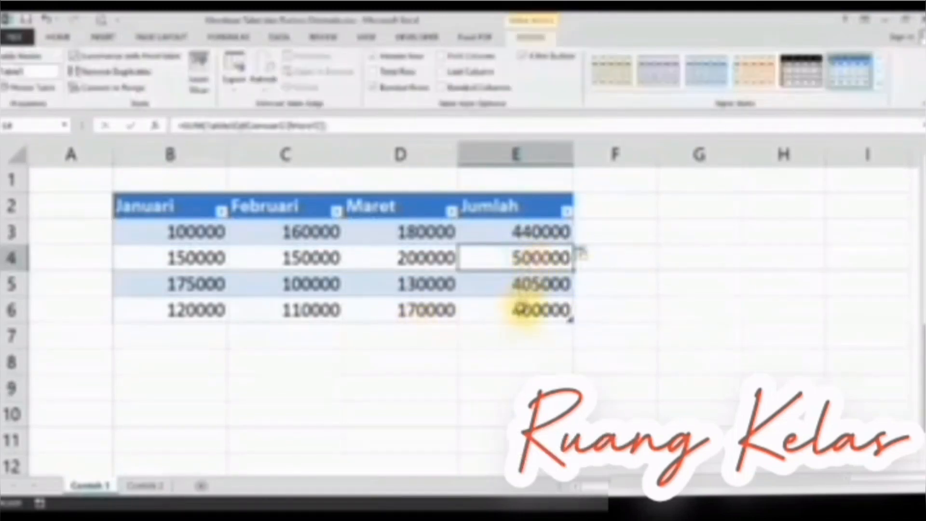
pyautogui.click(515, 287)
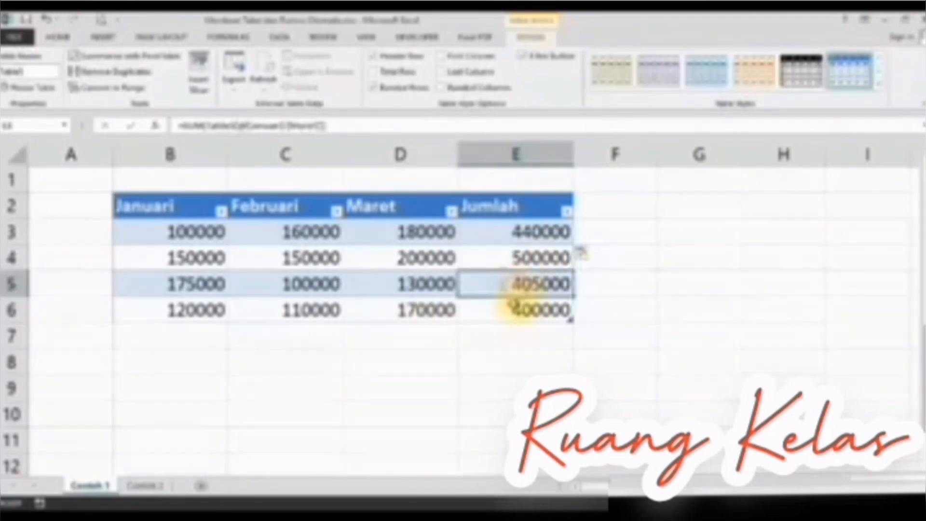
pyautogui.click(512, 308)
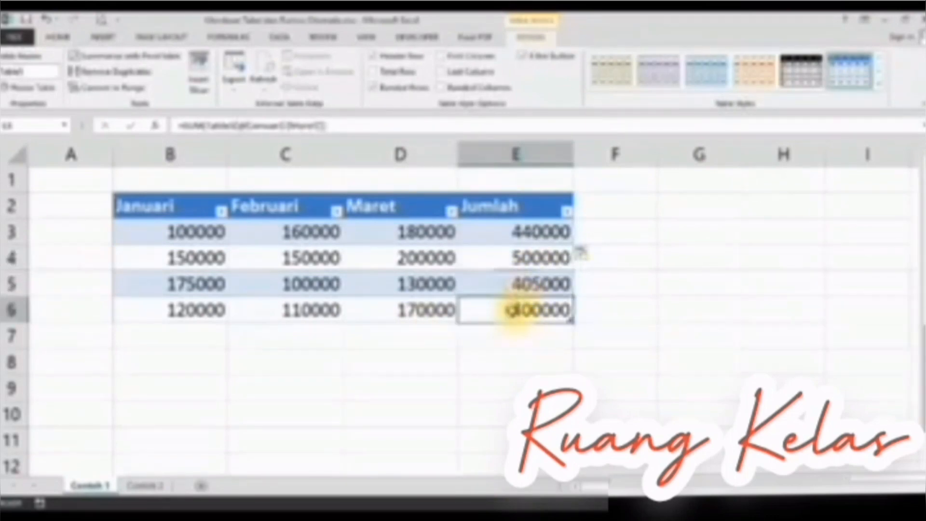
pyautogui.click(518, 248)
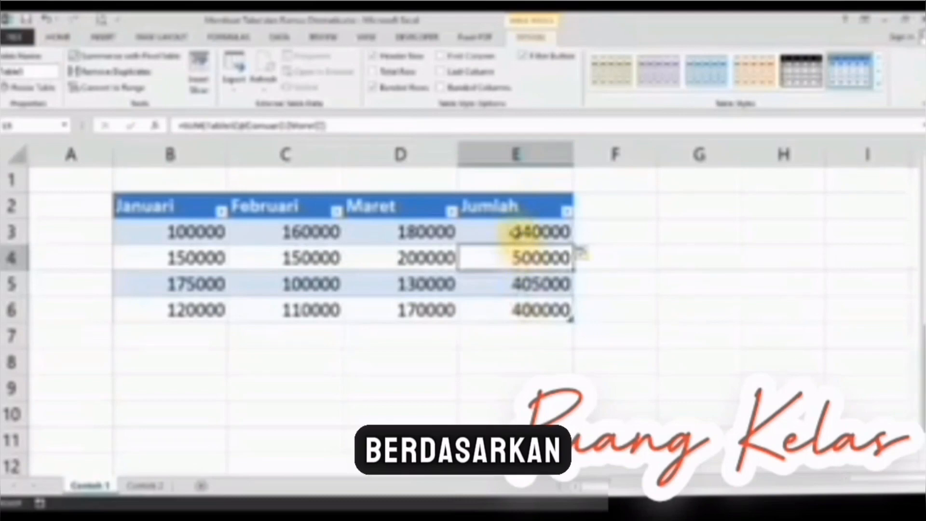
pyautogui.click(513, 233)
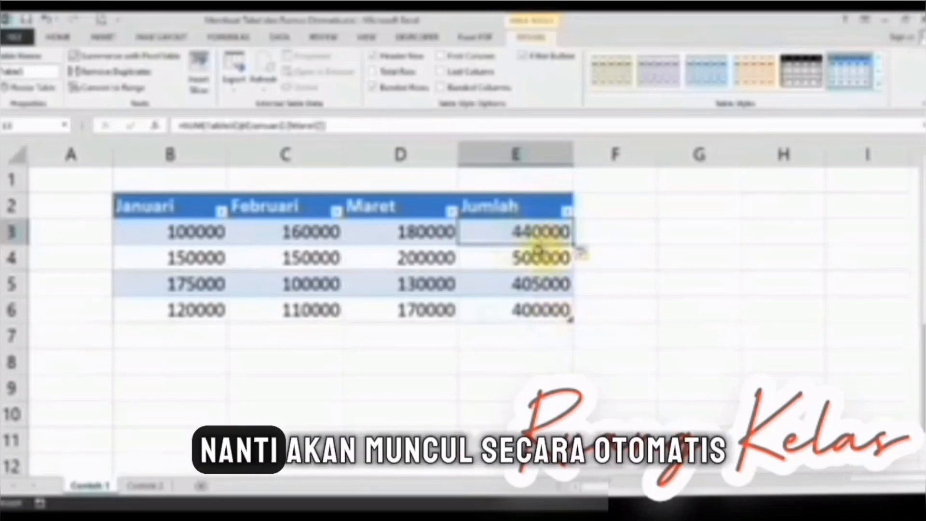
pyautogui.click(539, 283)
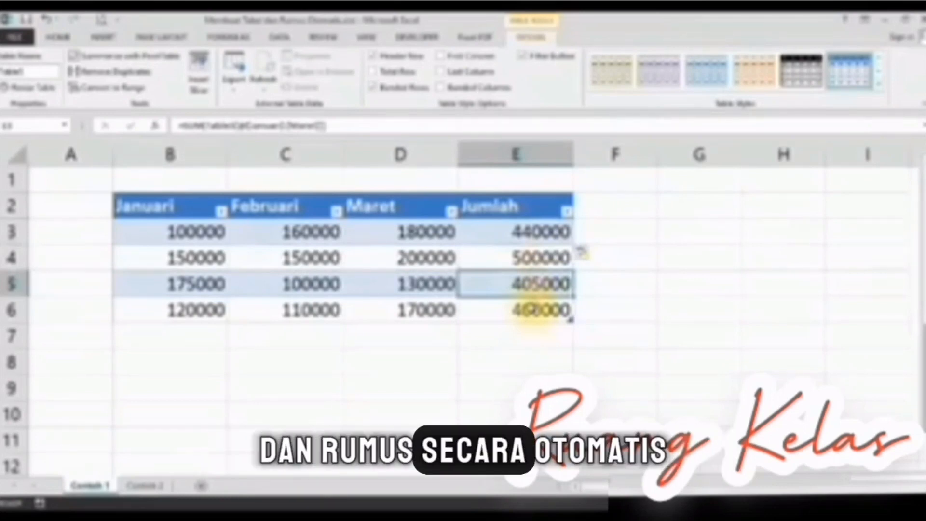
pyautogui.click(521, 332)
pyautogui.click(529, 236)
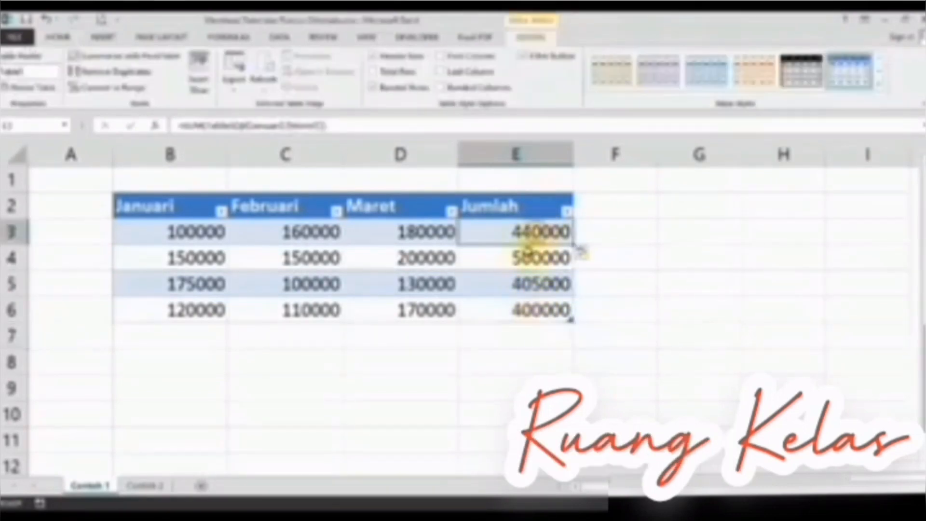
pyautogui.click(527, 261)
pyautogui.click(519, 312)
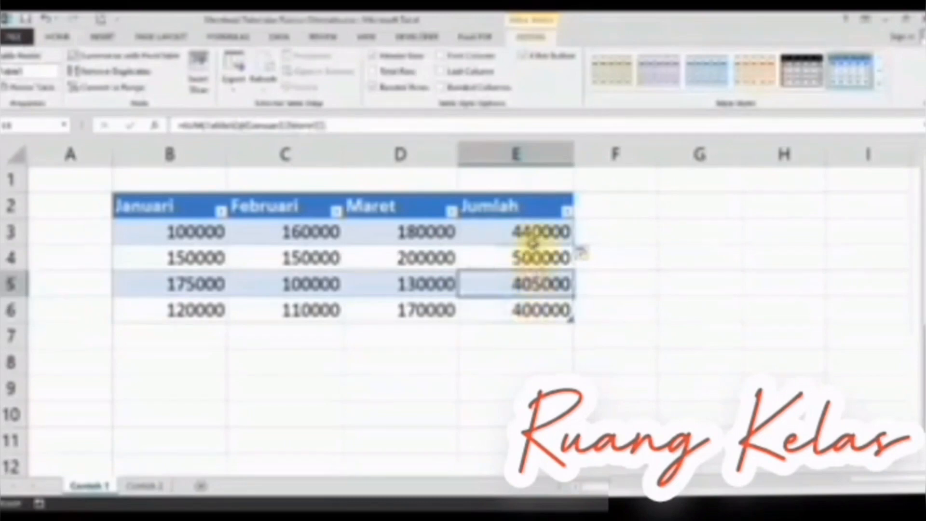
pyautogui.click(529, 237)
# - Format all amounts in B3:E6 with the Accounting number format
pyautogui.moveTo(193, 232); pyautogui.dragTo(517, 310)
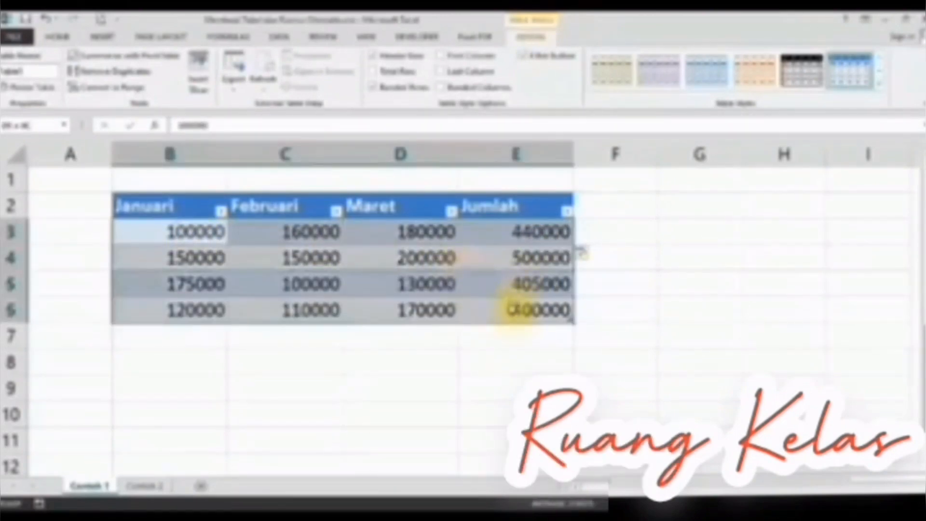
pyautogui.click(58, 36)
pyautogui.click(509, 61)
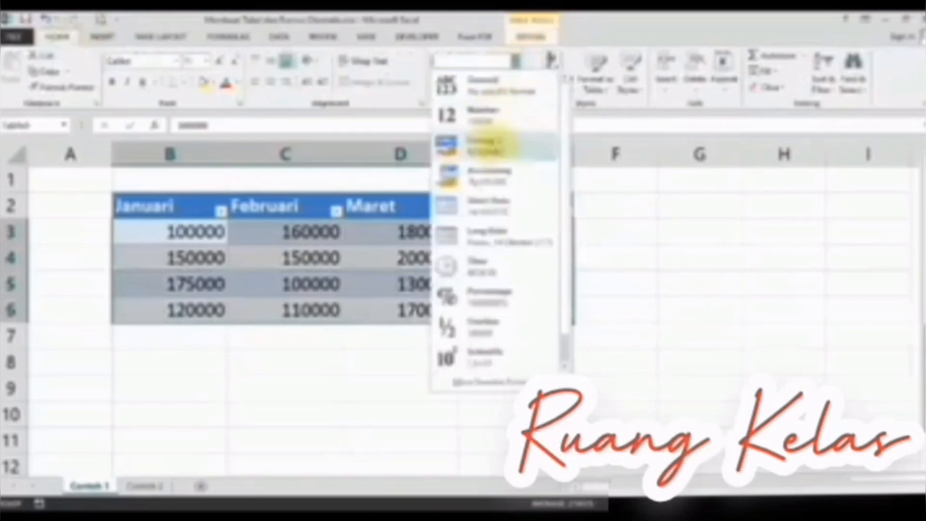
pyautogui.click(489, 171)
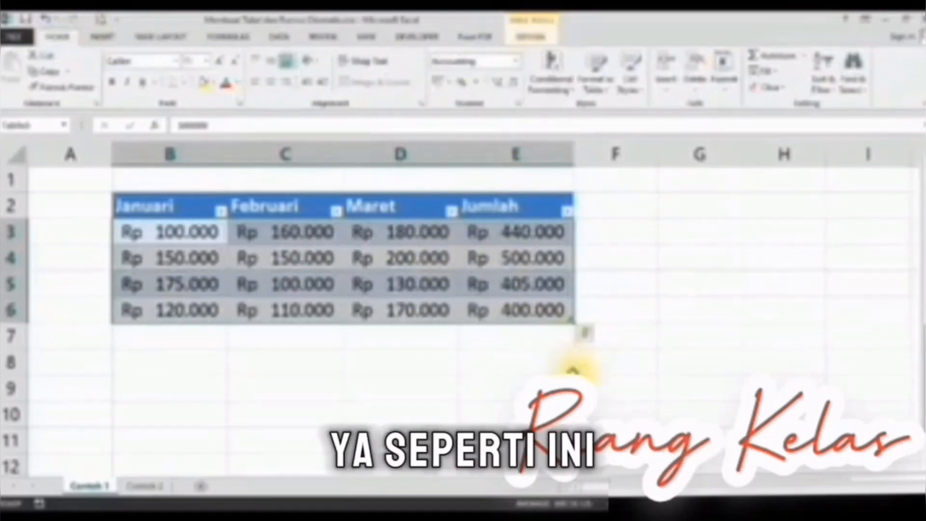
pyautogui.click(541, 365)
pyautogui.click(684, 255)
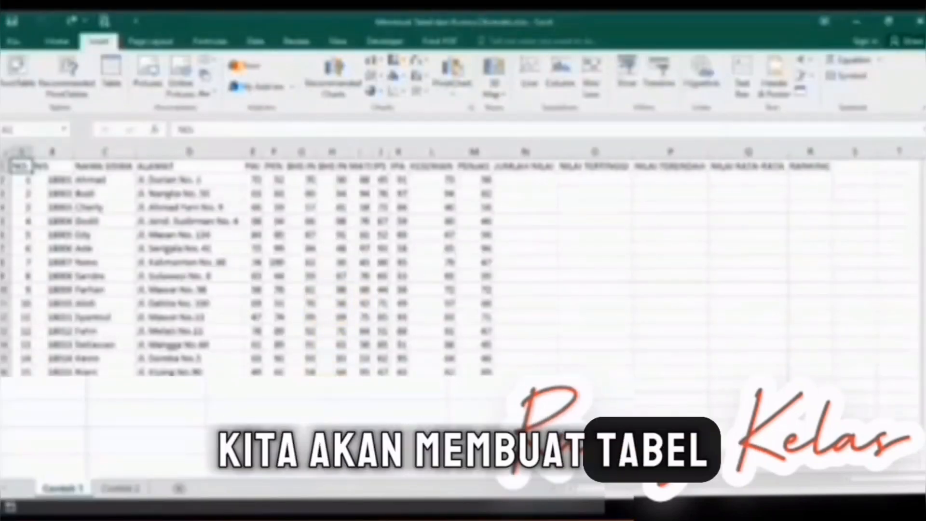
# - Convert the student grade data on sheet Contoh 2, from NO to RANKING, into a table with headers
pyautogui.click(326, 370)
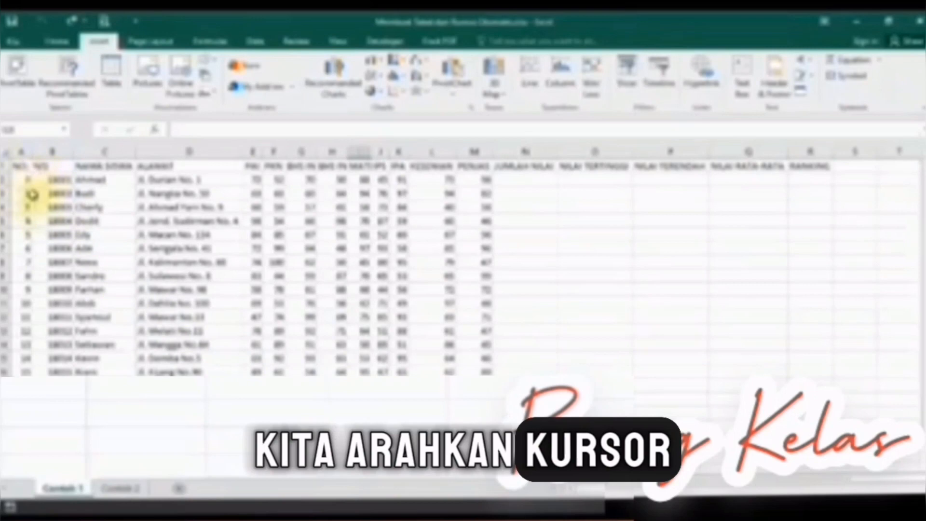
pyautogui.click(22, 166)
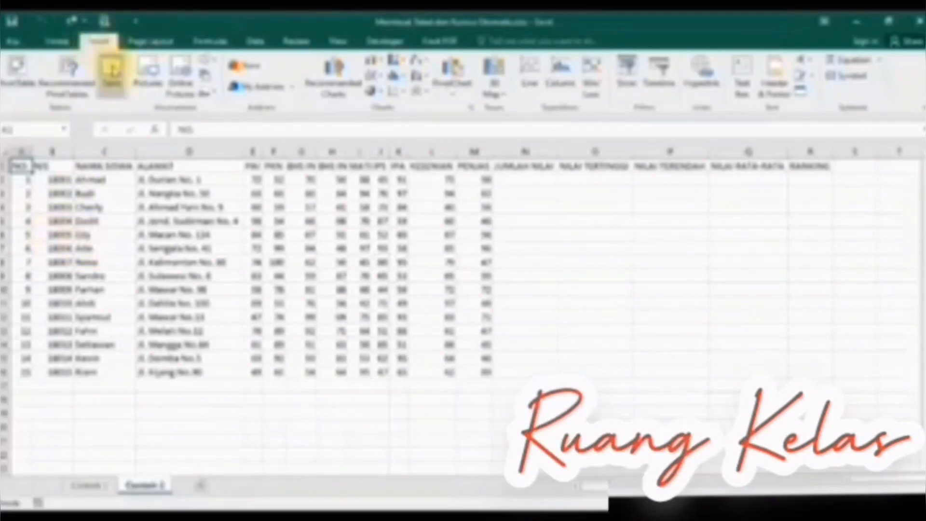
pyautogui.click(110, 69)
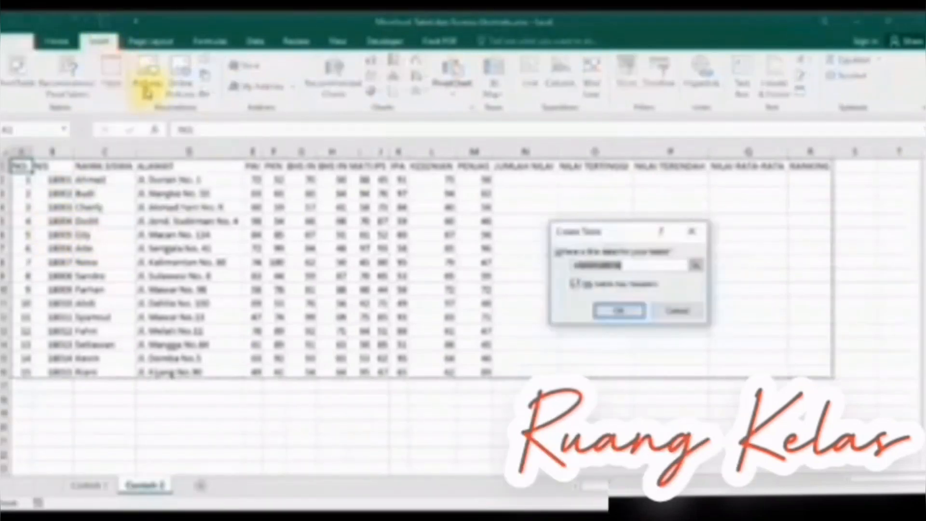
pyautogui.moveTo(575, 233); pyautogui.dragTo(469, 226)
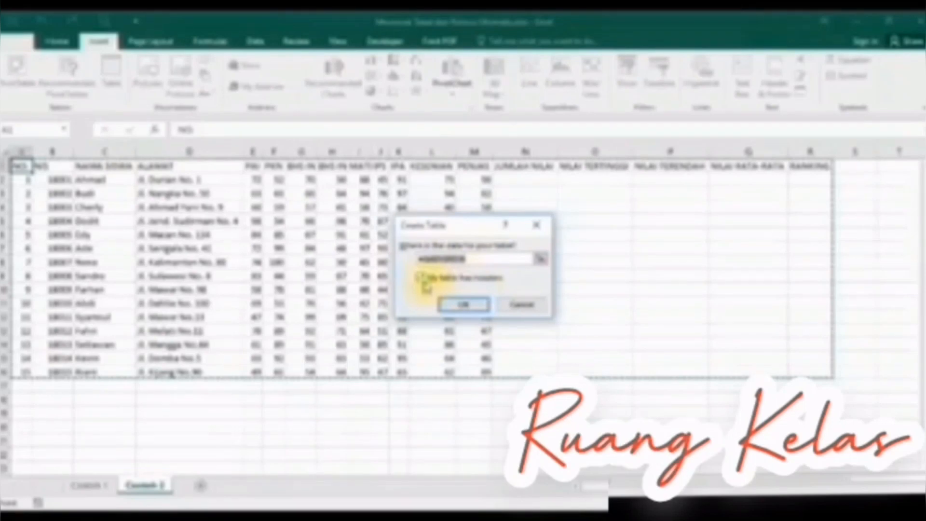
pyautogui.click(460, 306)
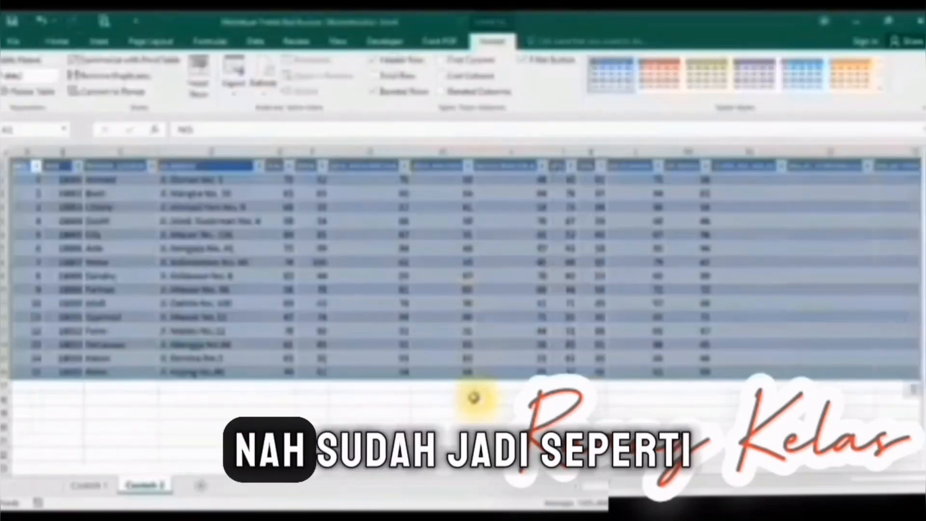
pyautogui.click(468, 397)
# - Look across the new grade table and select its NAMA SISWA header cell to restyle the table
pyautogui.hscroll(5, 470, 442)
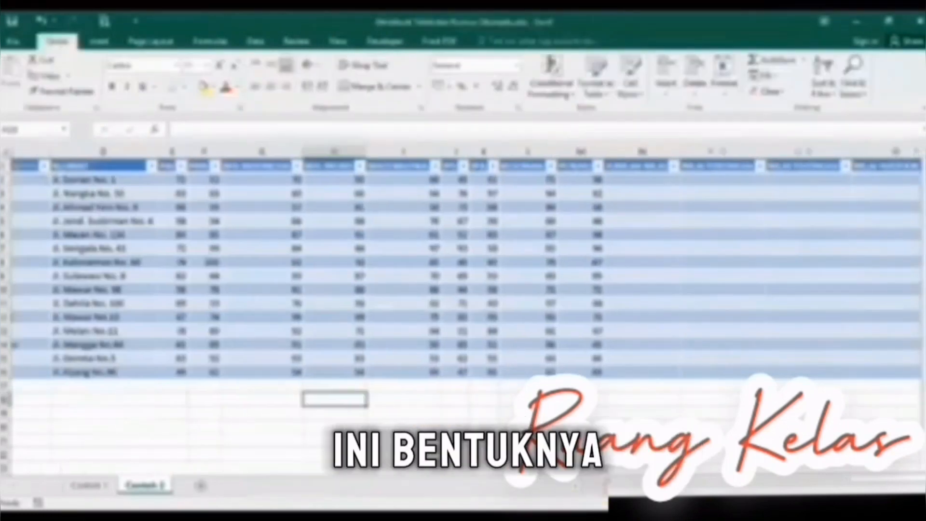
pyautogui.hscroll(-5, 470, 442)
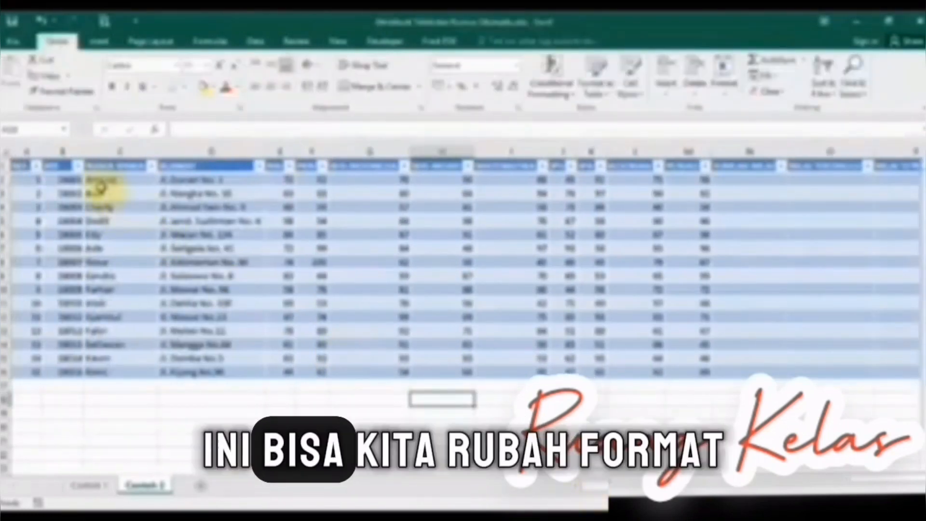
pyautogui.click(116, 168)
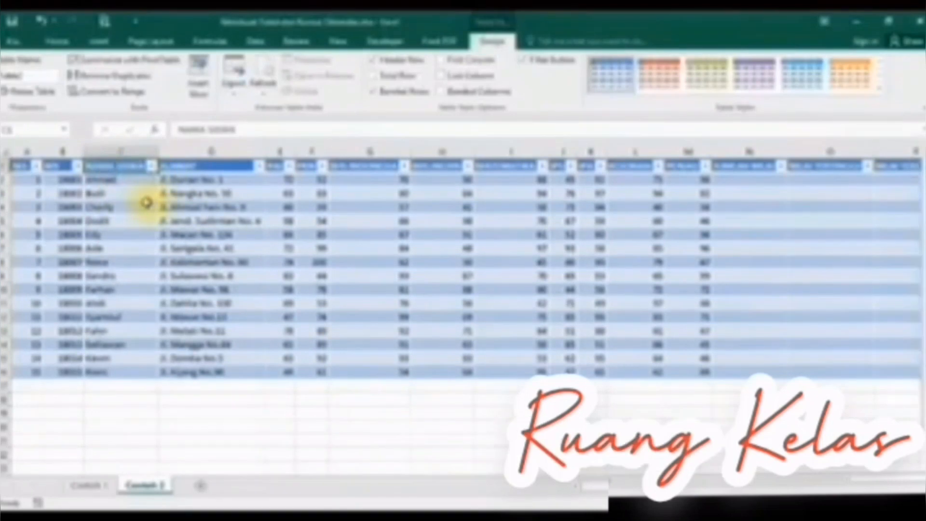